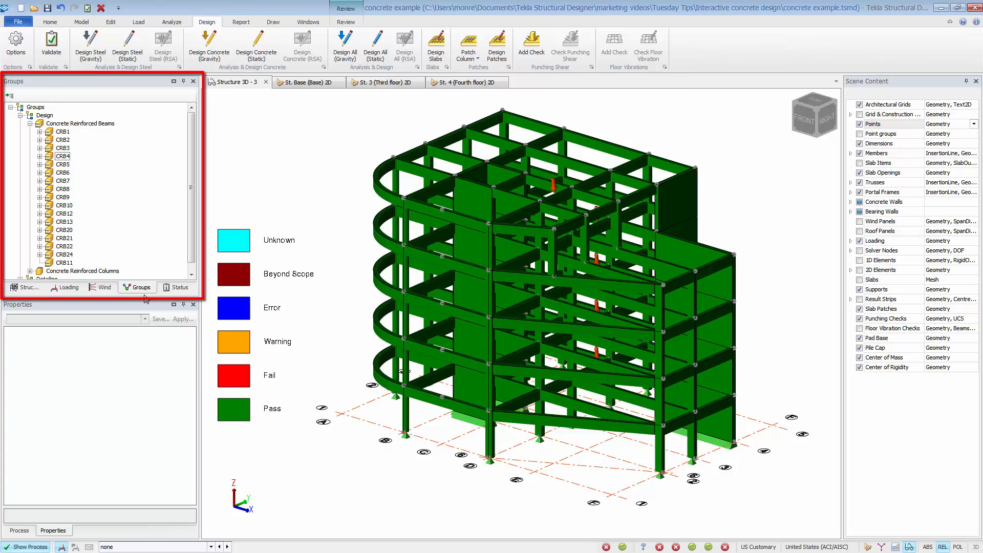
Select the CRB1 group's beams in the visible views and review the section sizes offered in their properties
right_click(63, 132)
click(88, 228)
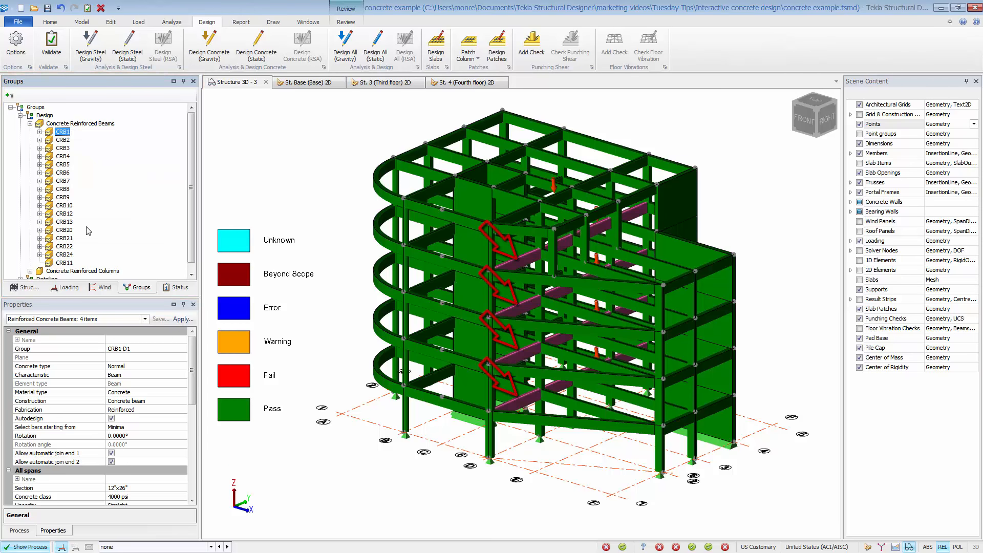
scroll(192, 381, down, 2)
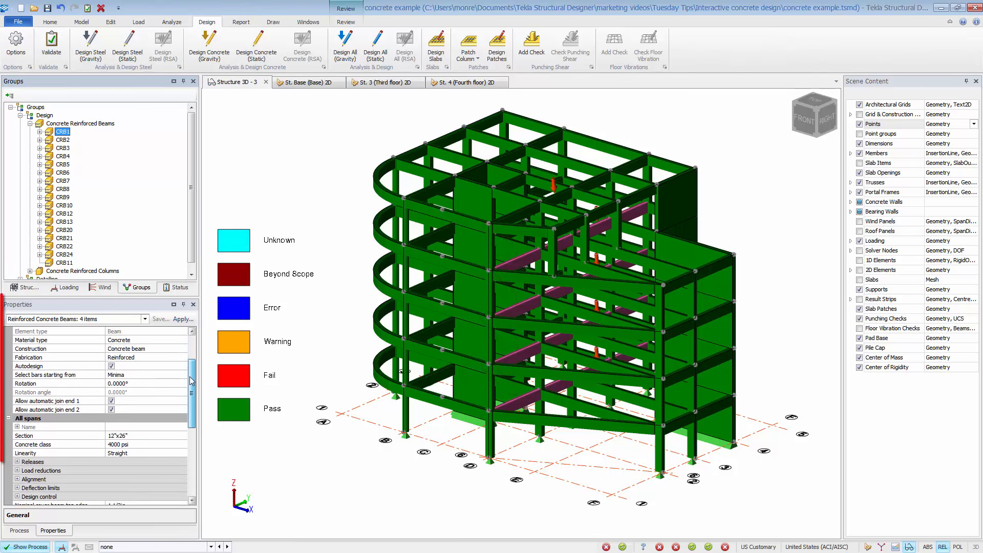
scroll(192, 381, down, 1)
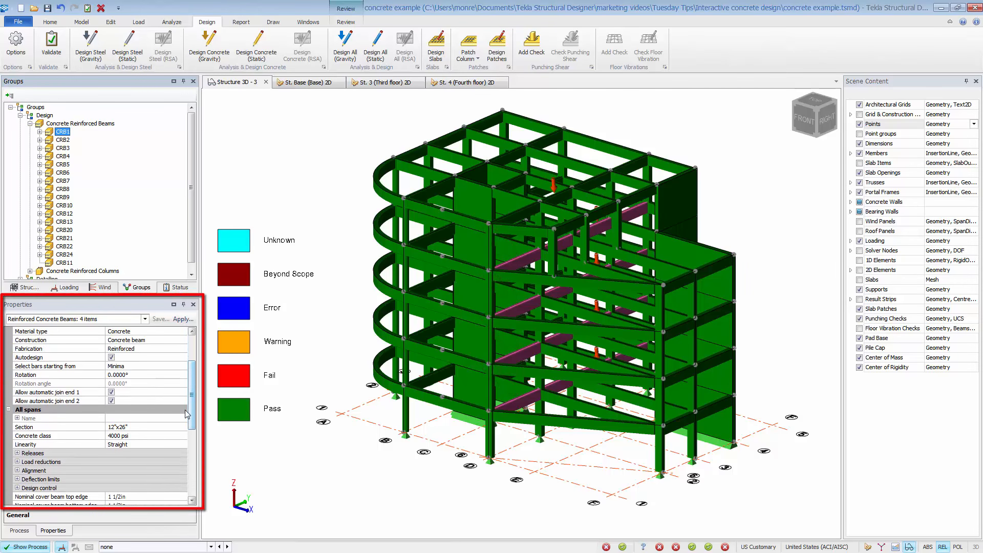
click(179, 429)
click(182, 428)
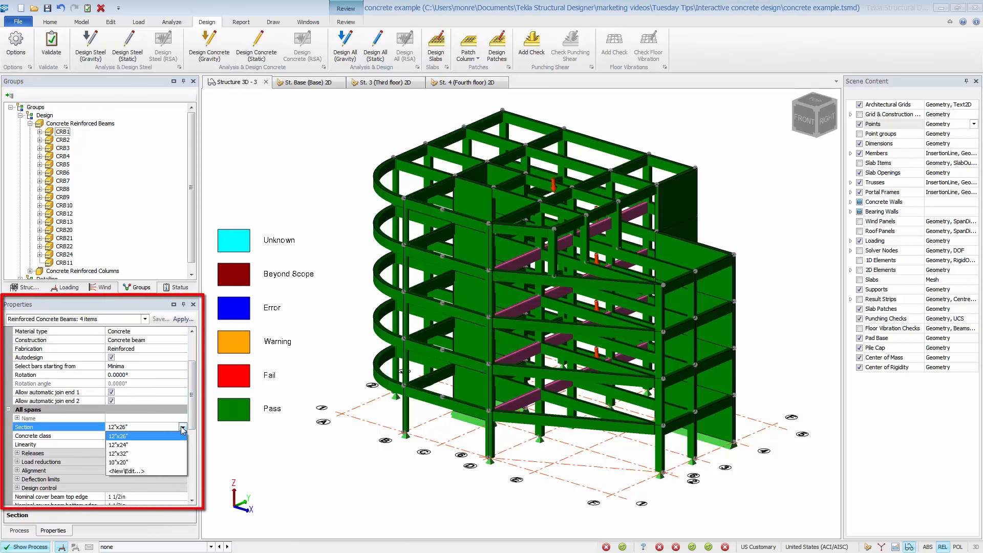
click(182, 428)
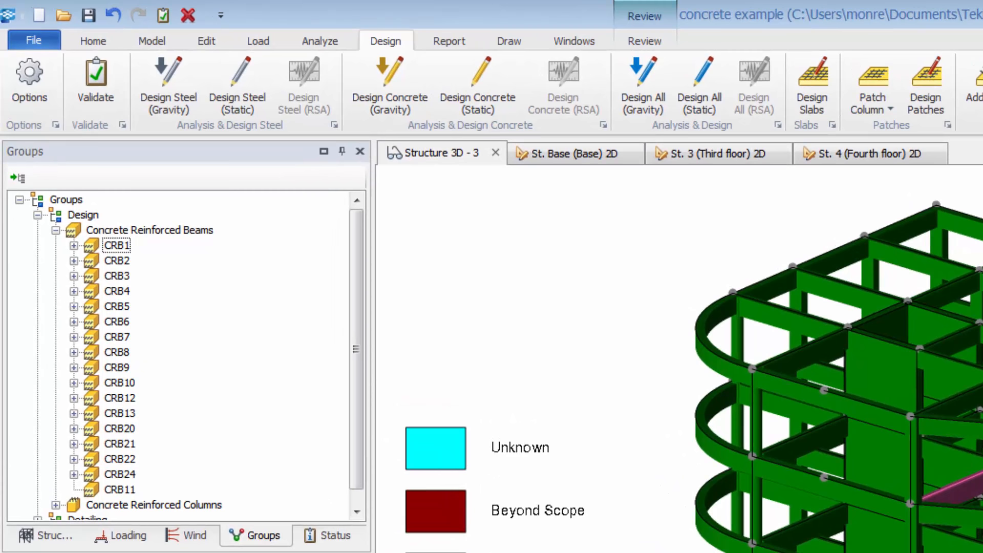
Expand the CRB1 beam group and select its member 4B1 in the visible views
click(74, 246)
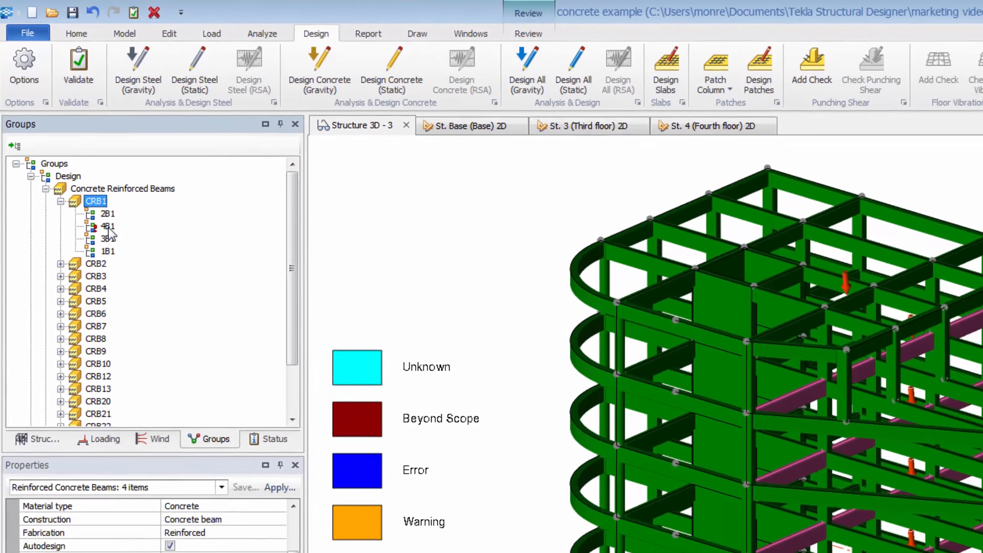
right_click(132, 276)
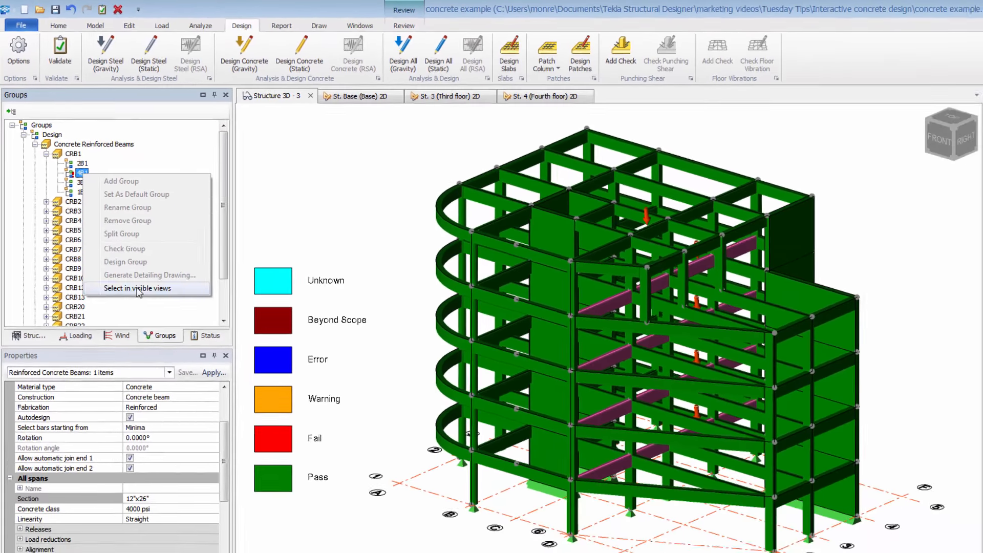
click(137, 288)
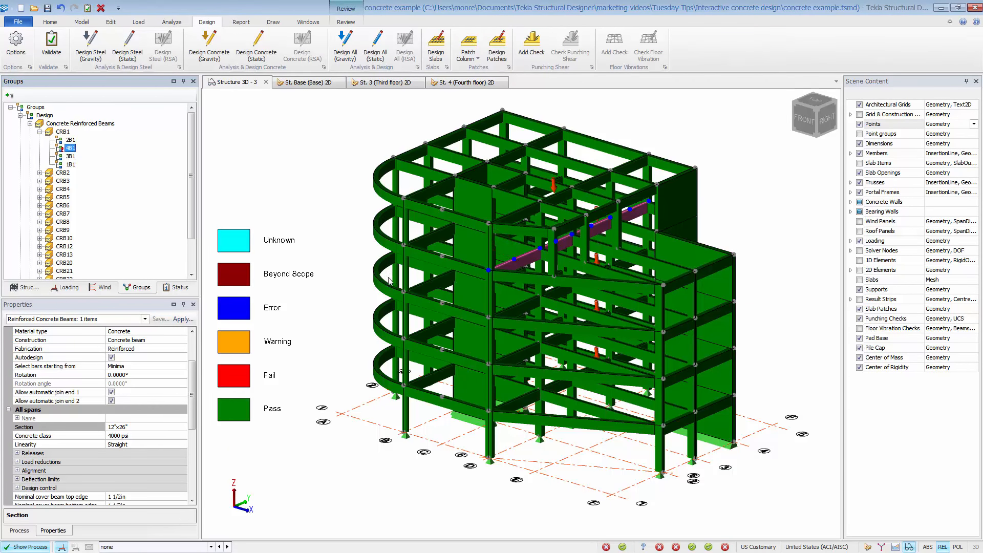
Run the static check on beam 4B1 and open span 1's FE Chase Down combination 3 results for the top bars at 9' 8 5/8" - 14' 6"
right_click(521, 270)
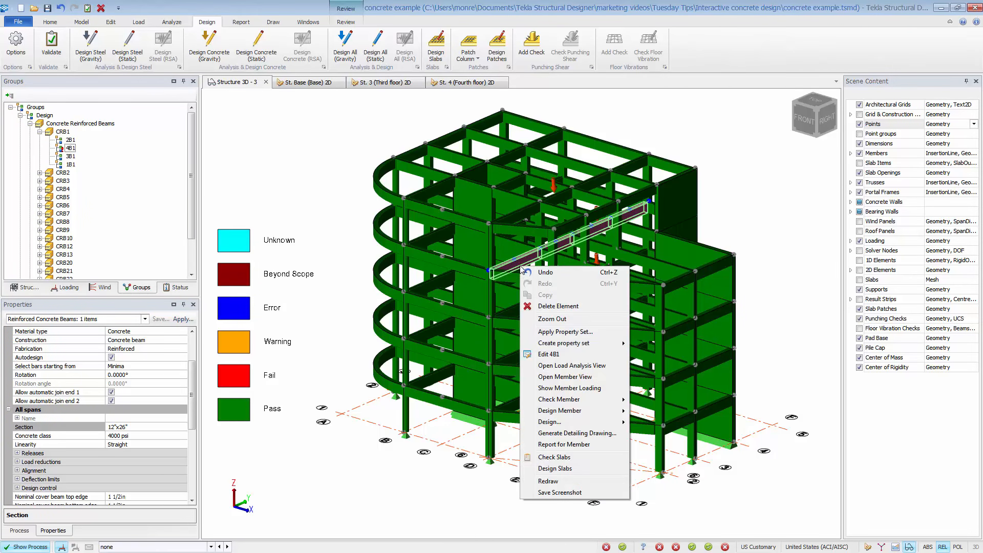
mouse_move(574, 403)
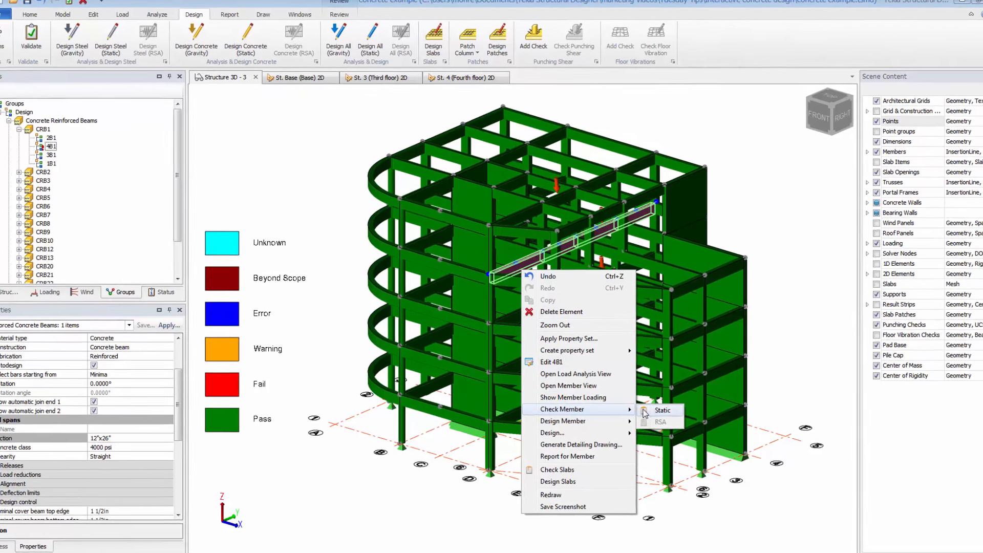
click(643, 405)
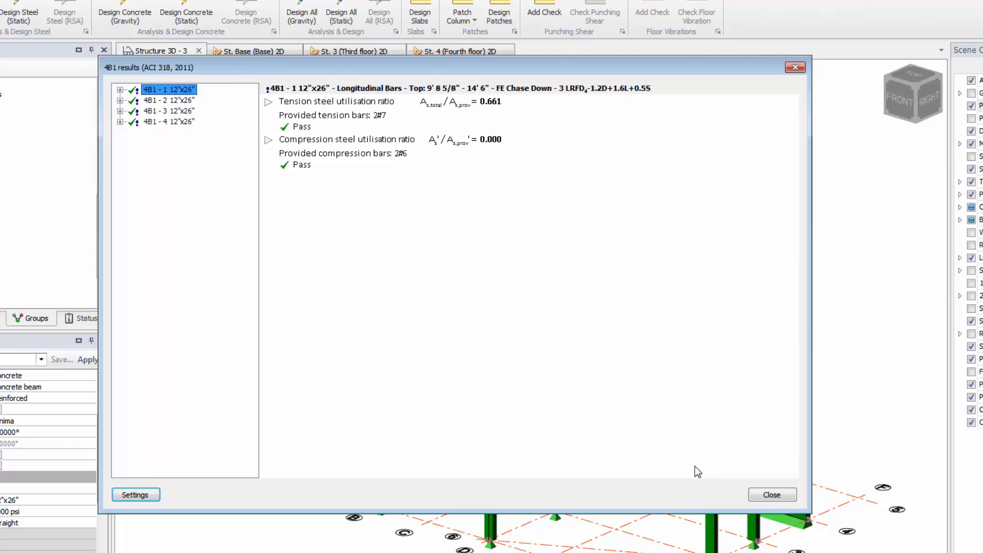
click(120, 89)
click(132, 143)
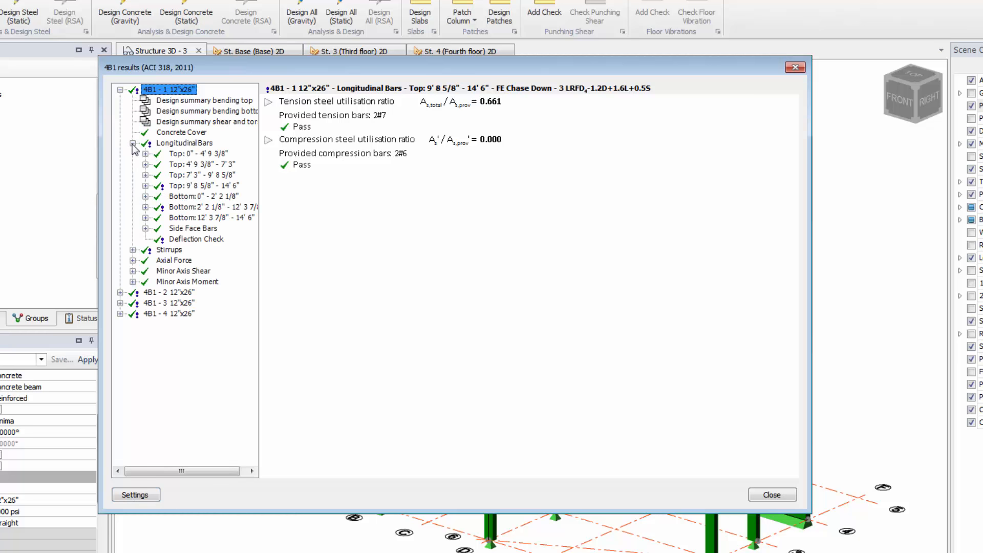
click(146, 185)
click(158, 207)
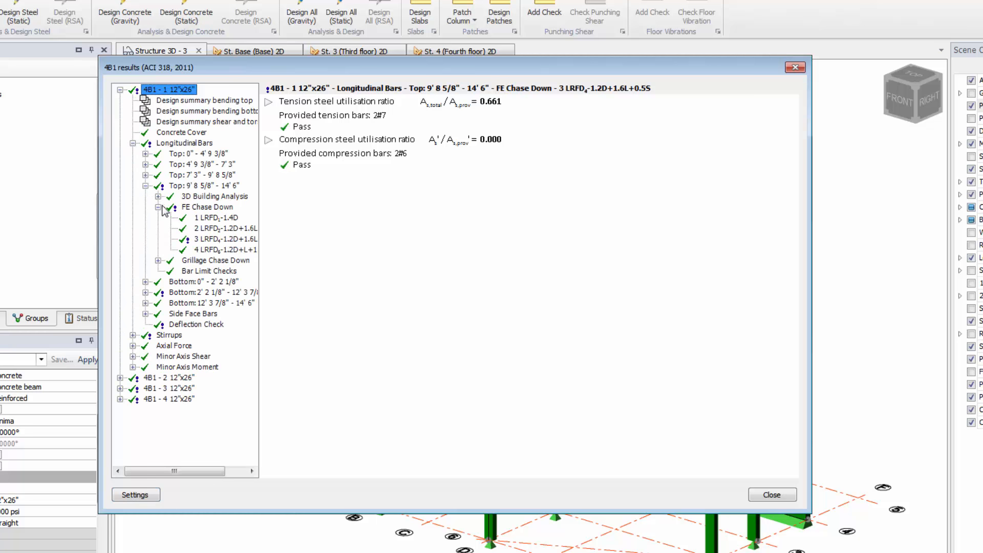
click(203, 242)
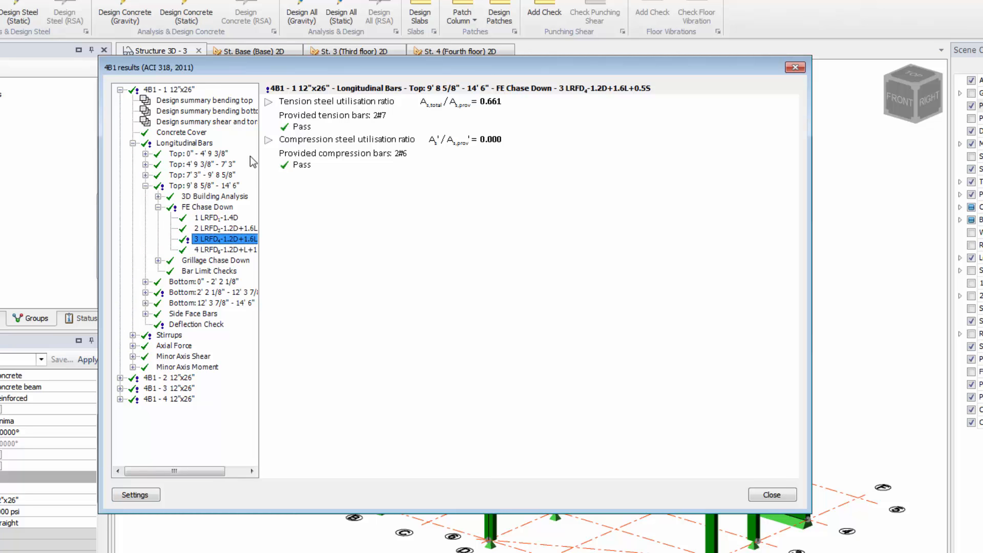
Examine the detailed tension and compression steel calculations in a widened results window, and close the results
click(269, 139)
click(269, 102)
click(269, 101)
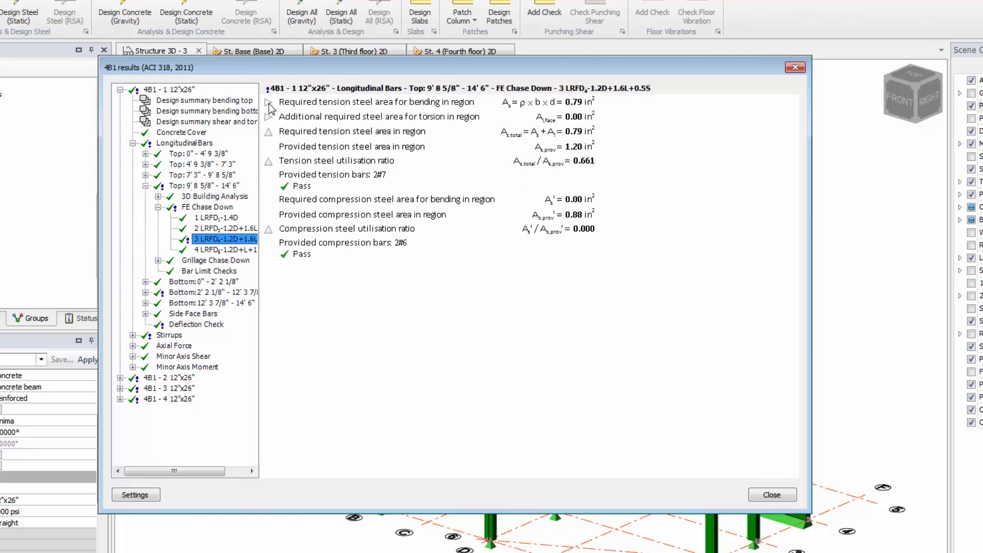
click(269, 102)
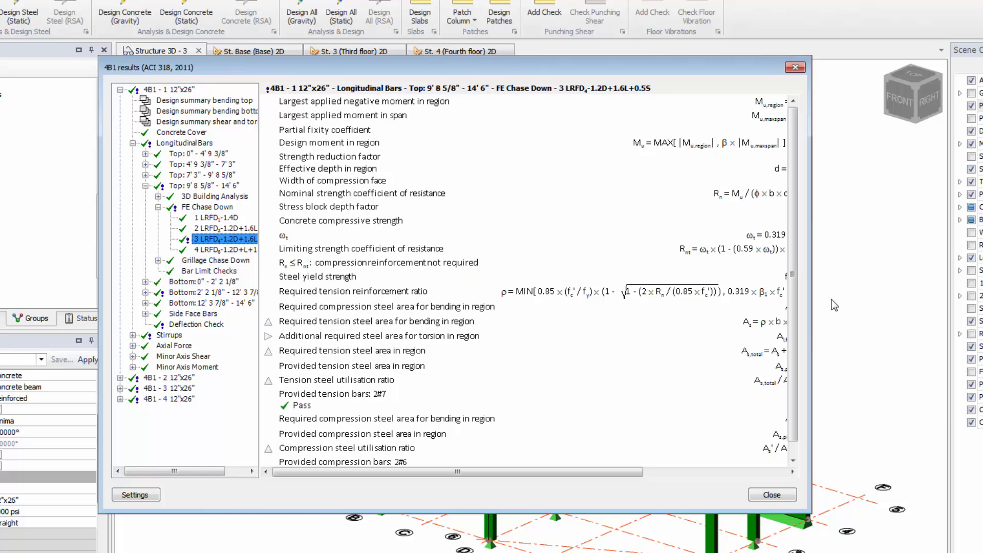
drag(812, 304, 940, 313)
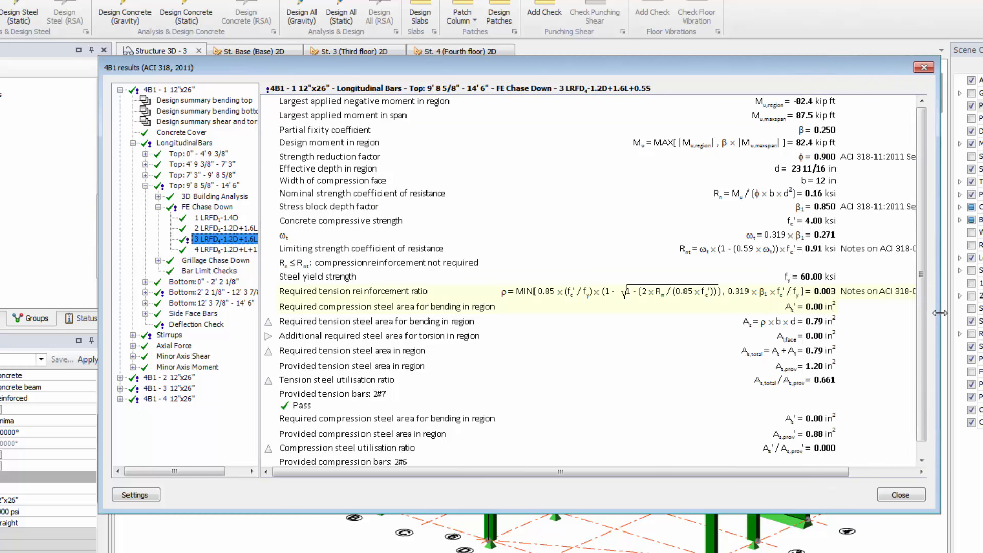
click(899, 494)
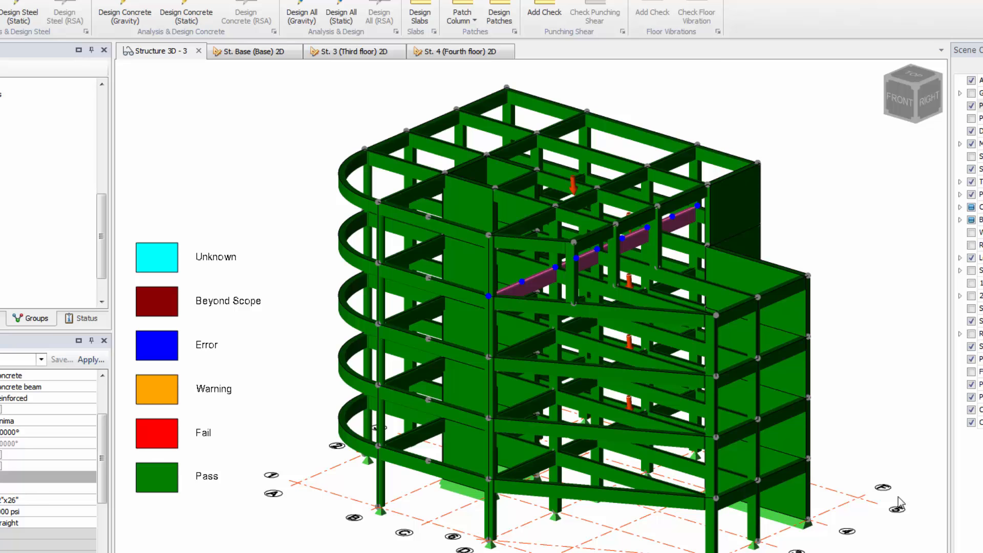
Open Interactive Beam Design for beam 4B1 and set span 4's top left longitudinal bars, Bar (6) L, to 3 #4
right_click(543, 284)
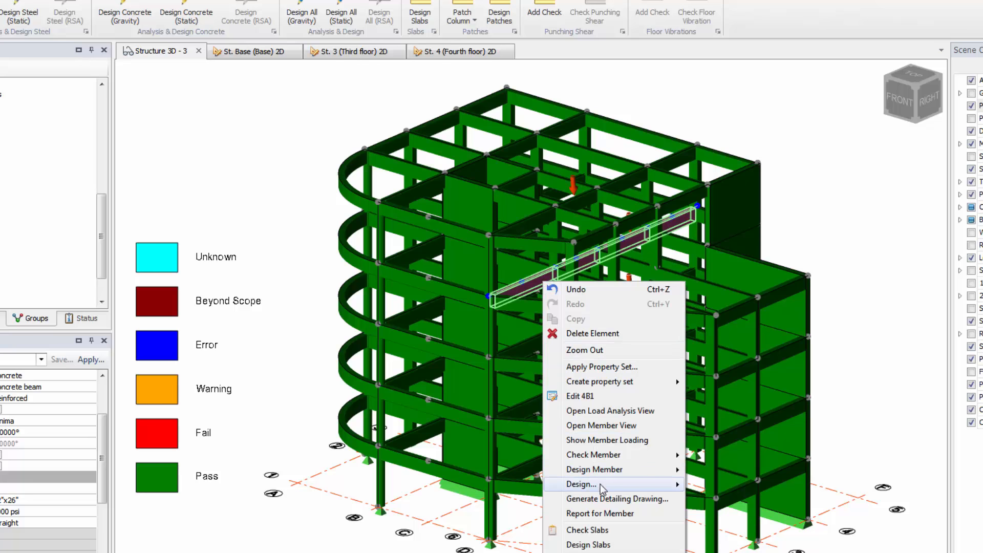
click(707, 487)
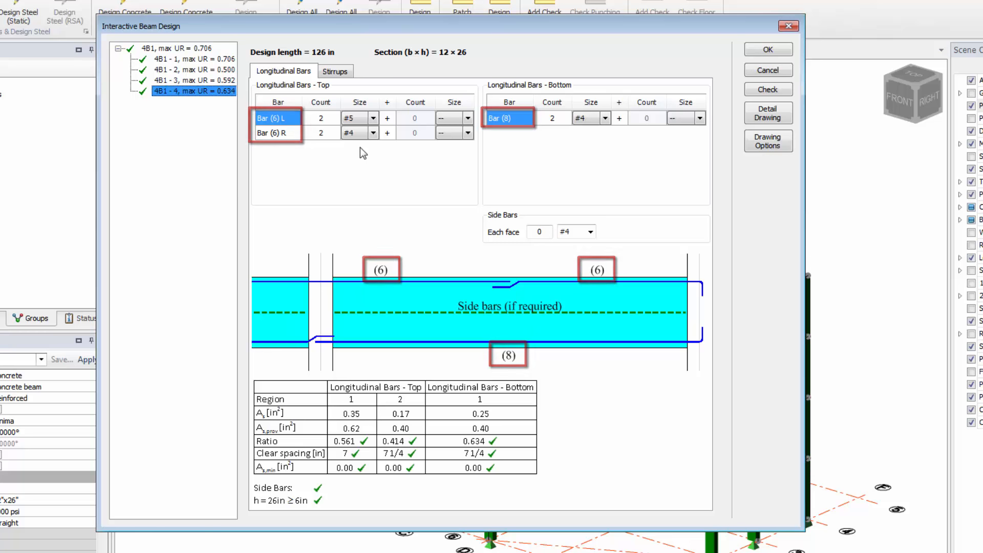
click(374, 118)
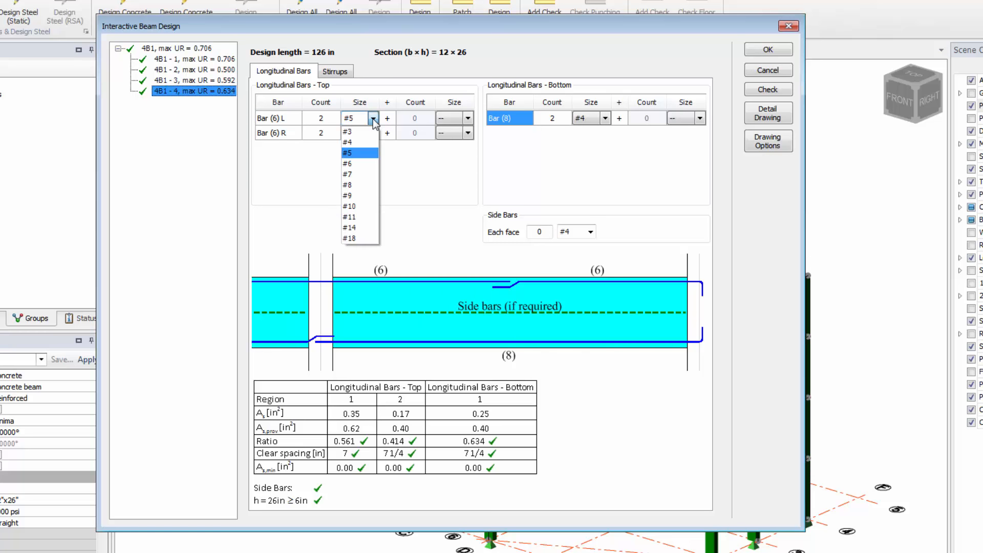
click(368, 141)
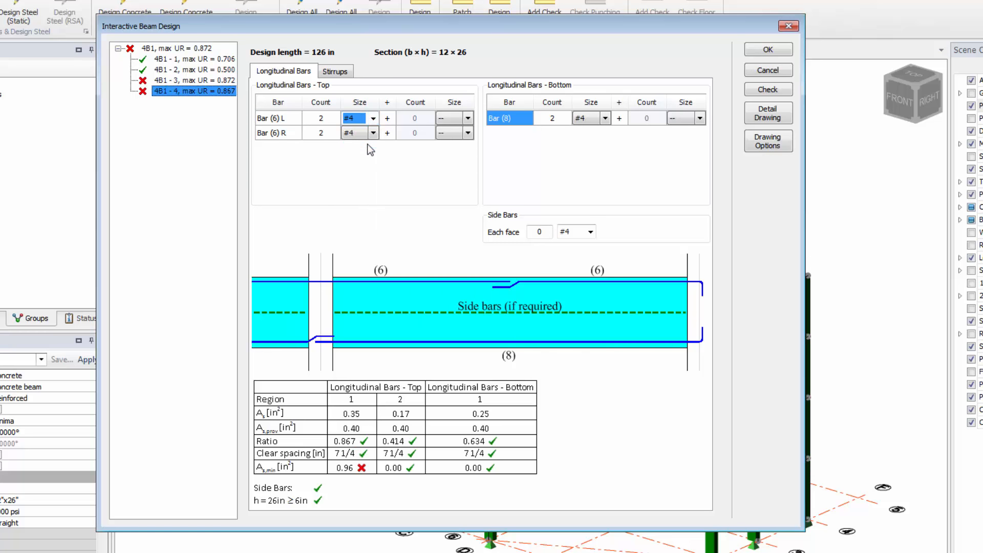
click(327, 120)
text(3)
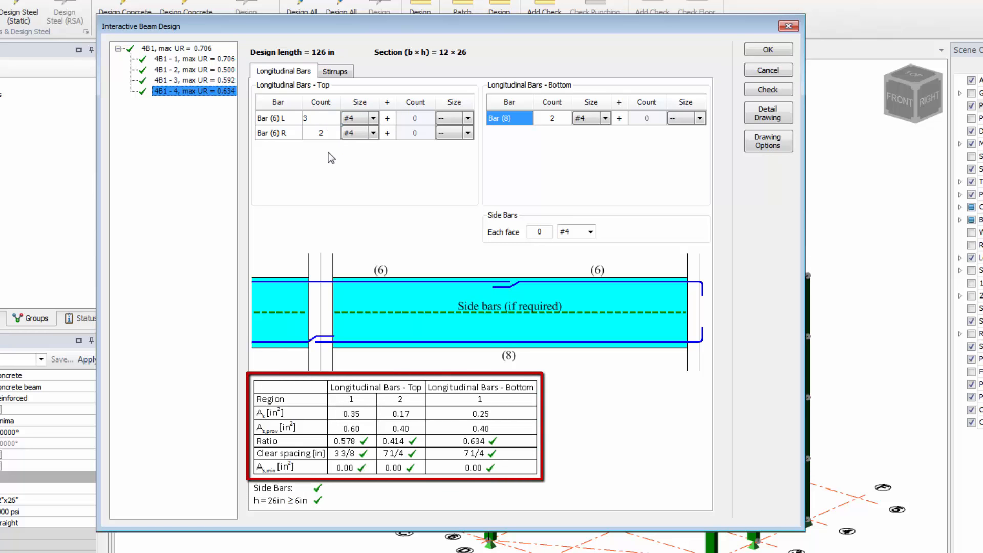
click(322, 133)
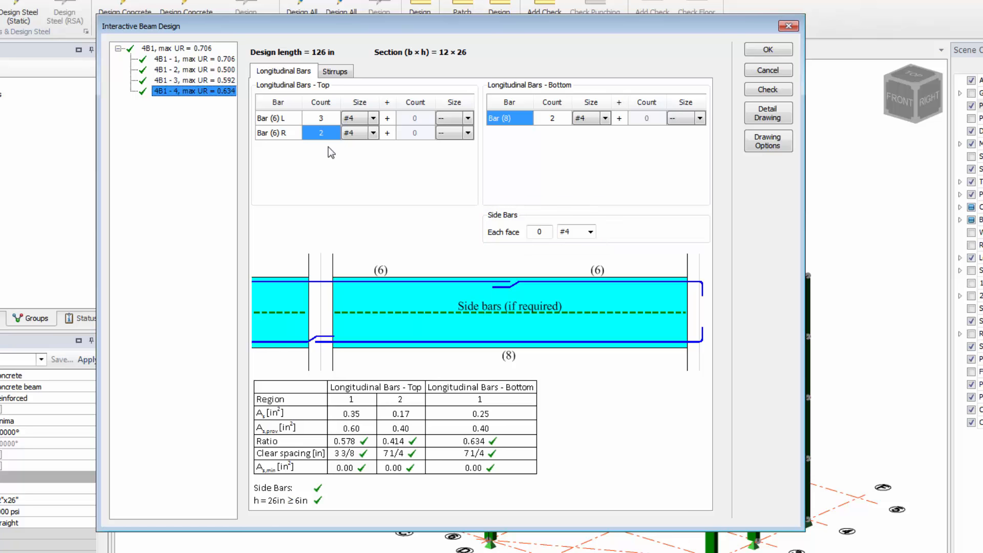
Set the center region stirrup spacing of beam 4B1's span 4 to 18 in
click(330, 72)
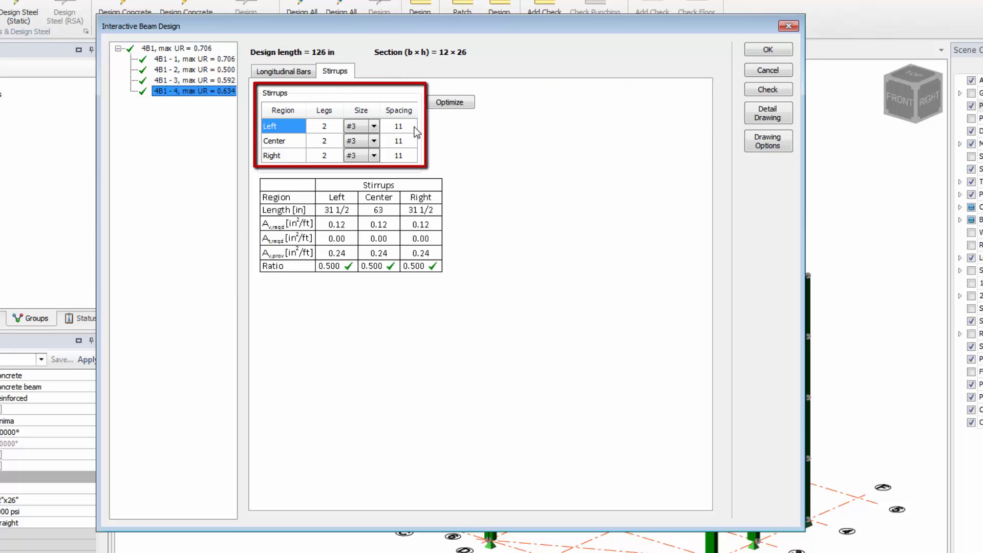
click(409, 140)
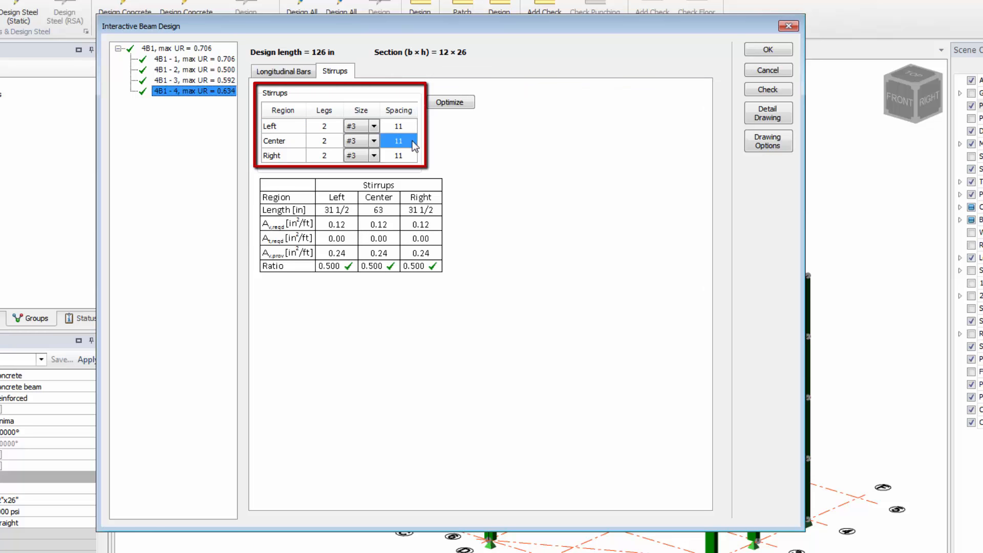
text(18)
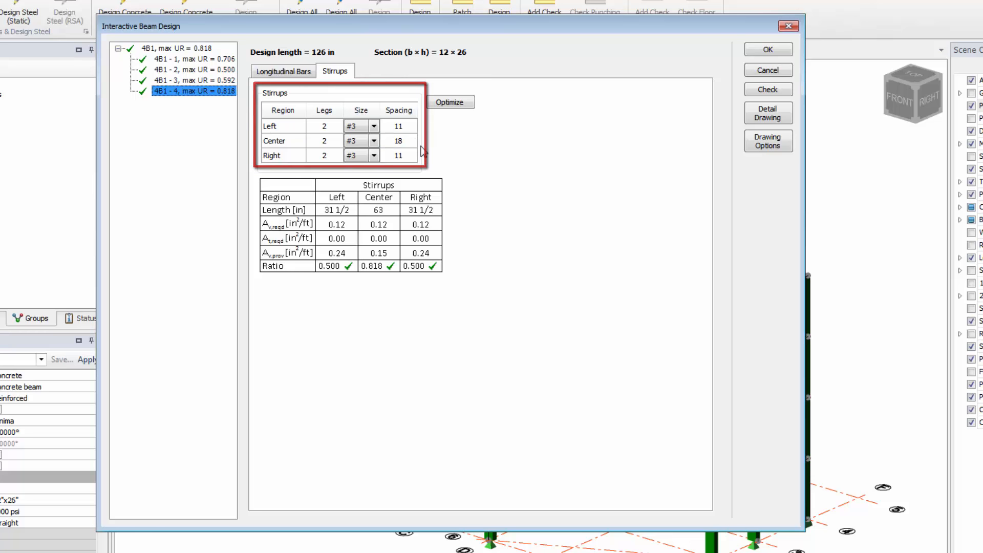
click(415, 157)
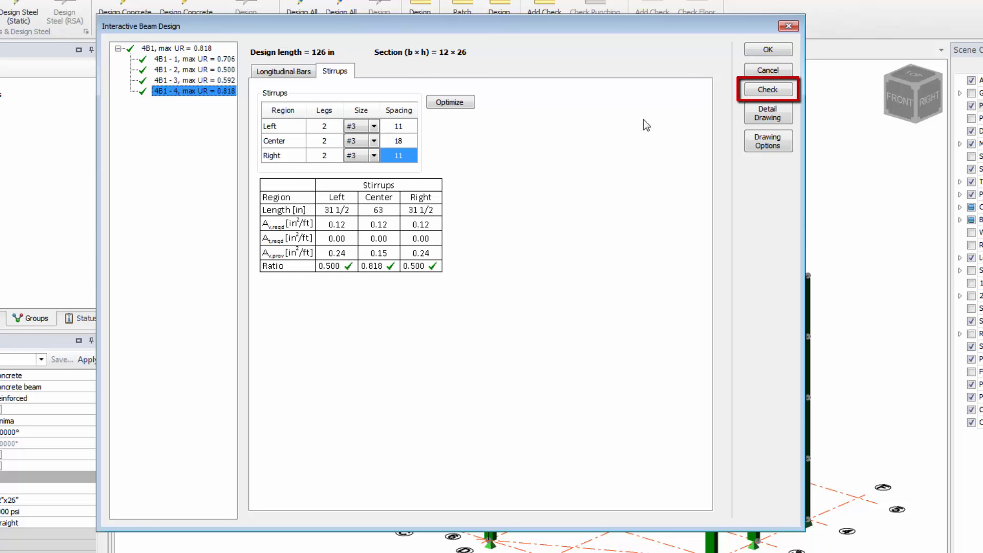
Check the revised design and examine the Stirrup Limit Checks for span 4's center region, including the maximum allowed spacing calculation
click(770, 91)
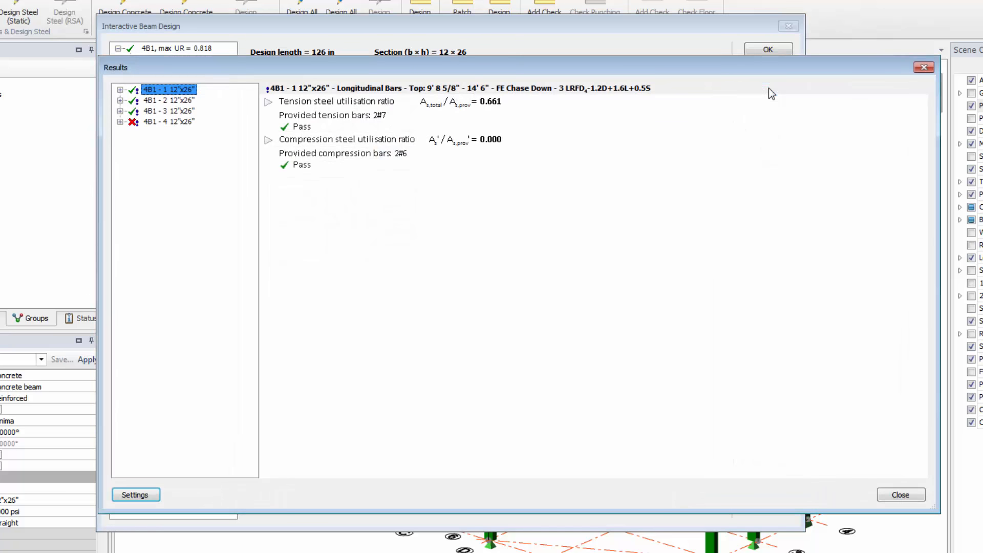
click(119, 122)
click(133, 186)
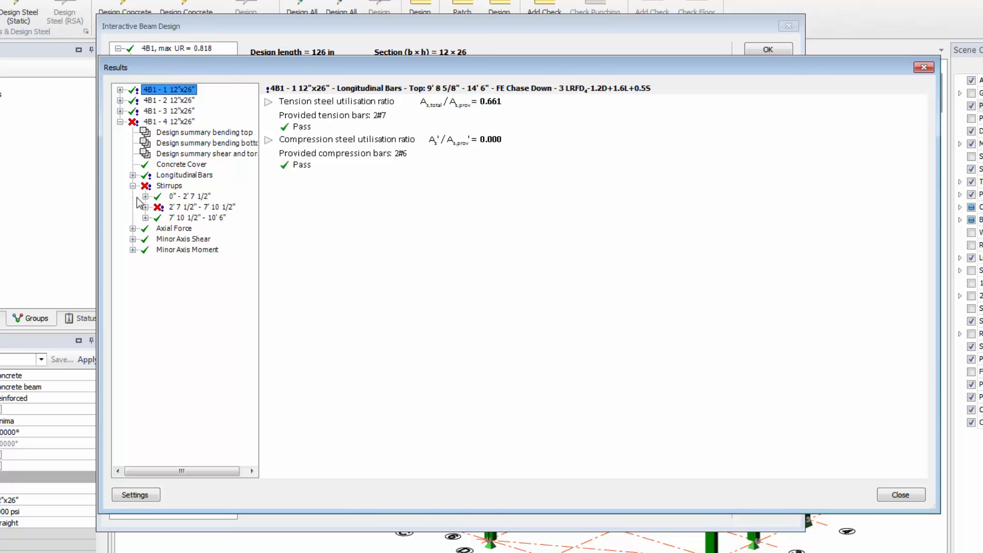
click(146, 207)
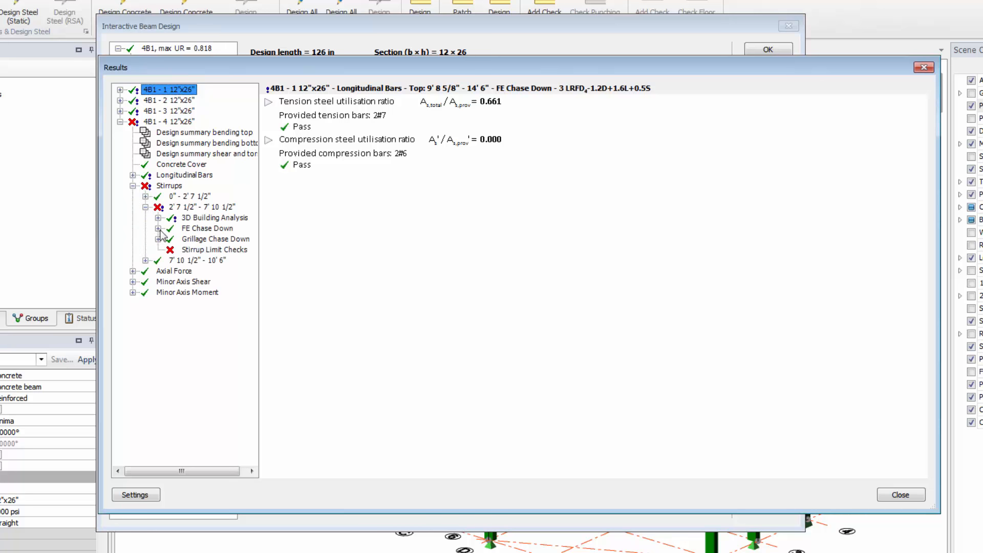
click(188, 250)
click(269, 182)
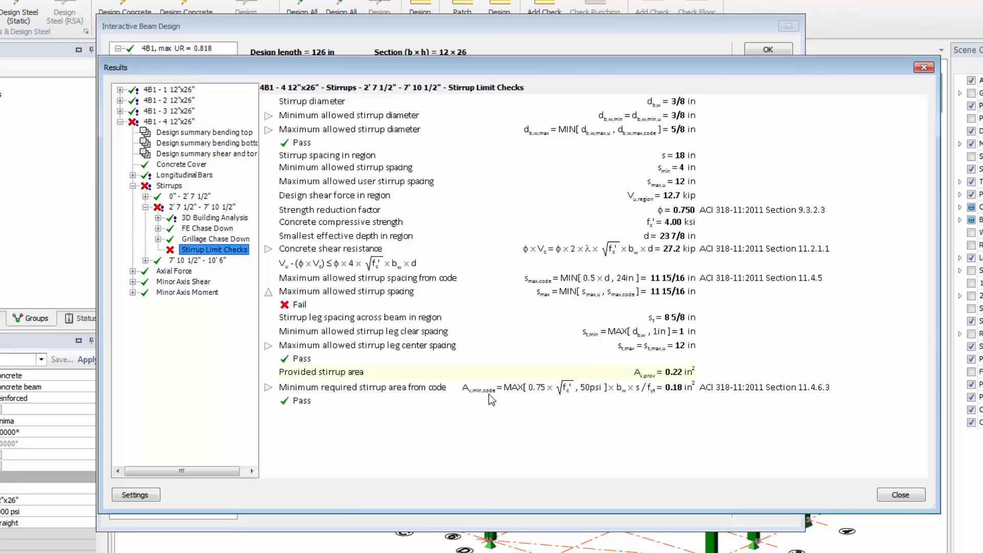
click(885, 495)
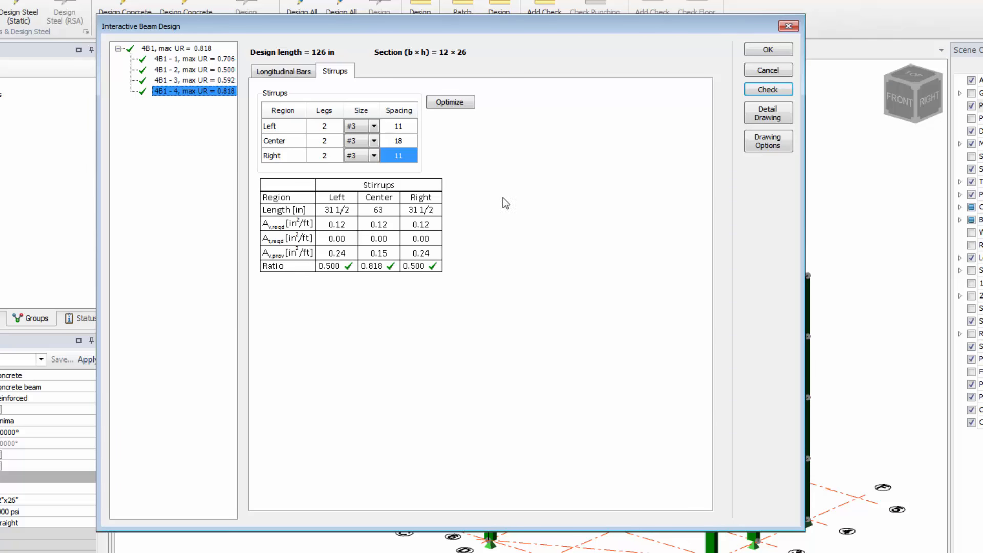
Set span 4's center stirrup spacing to 11 in and check the beam design again
click(408, 143)
text(11)
click(407, 155)
click(756, 92)
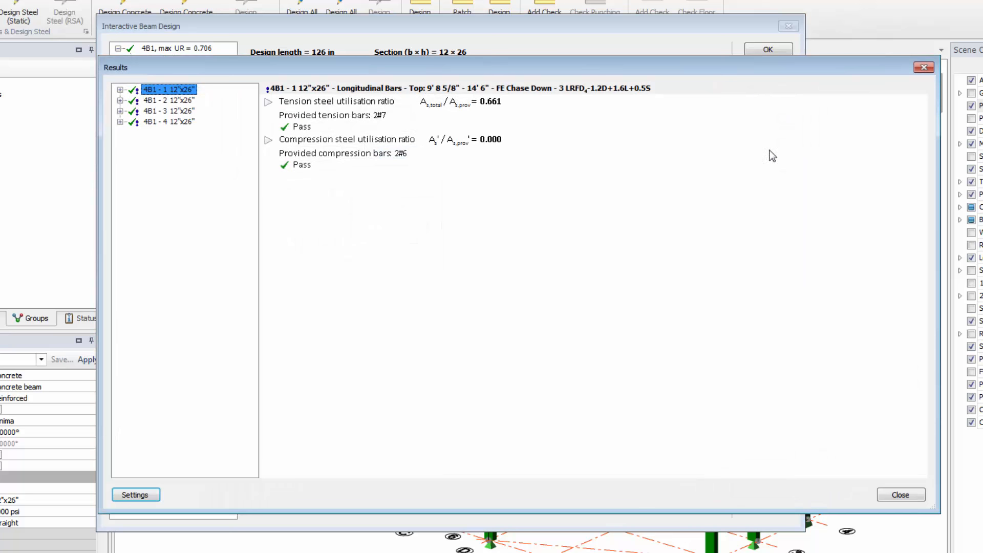
click(886, 496)
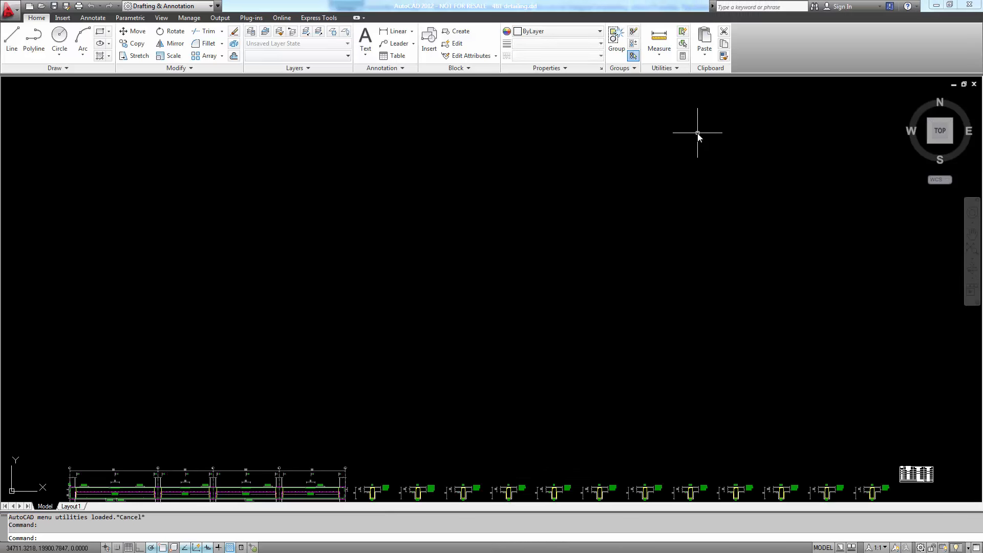
Examine beam 4B1's detail drawing in AutoCAD, covering the reinforcement elevation of all four spans and the cross-sections
middle_drag(582, 353, 619, 193)
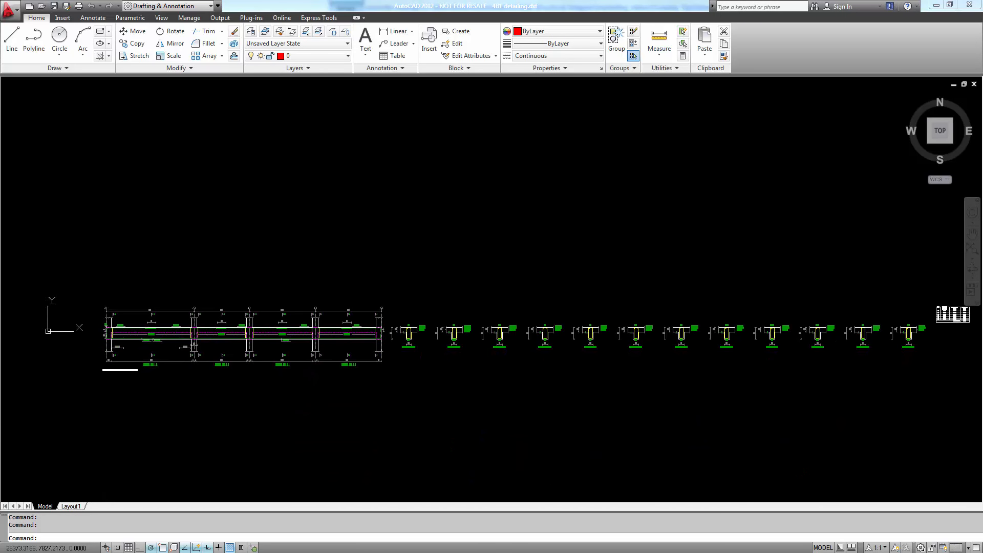
scroll(93, 433, up, 5)
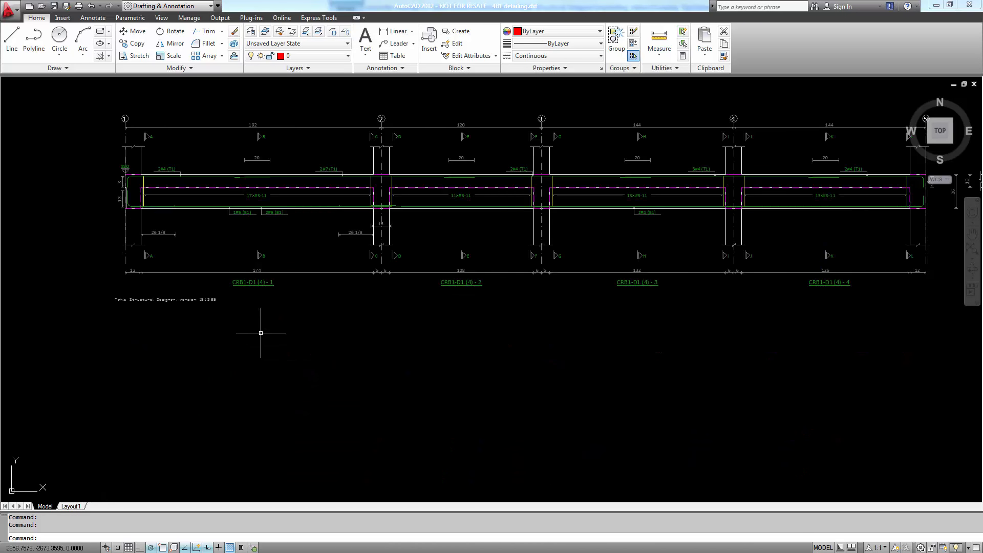
scroll(285, 355, up, 2)
middle_drag(291, 399, 294, 420)
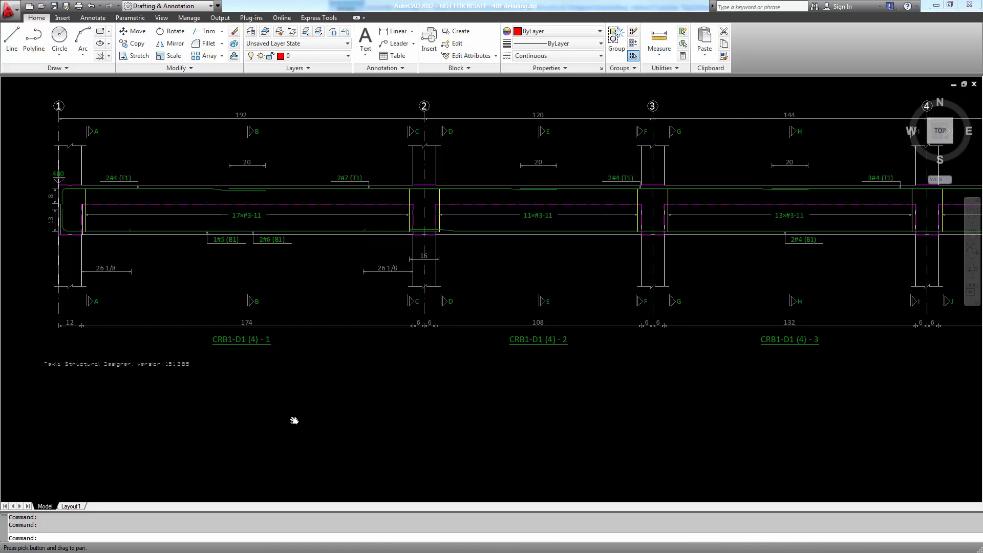
scroll(328, 407, down, 4)
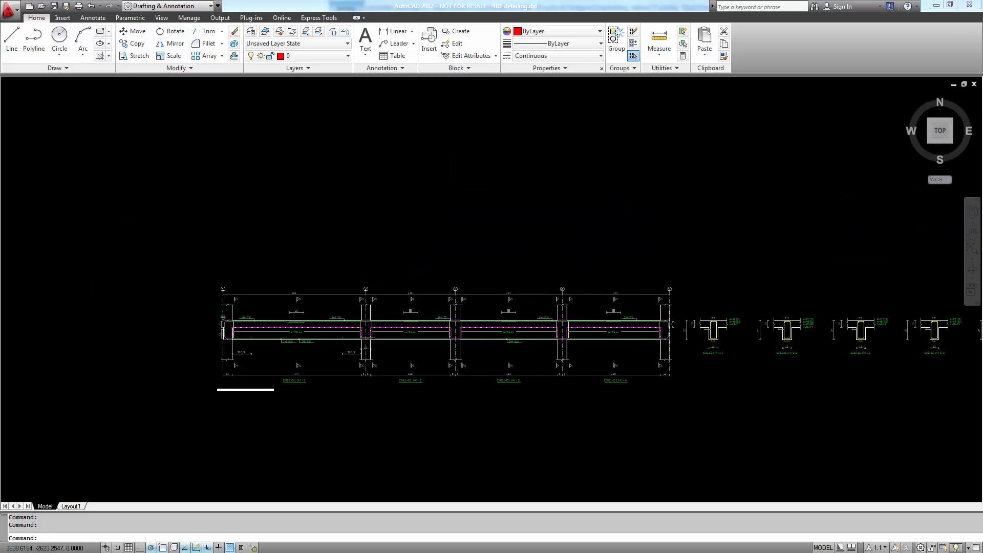
scroll(629, 390, up, 5)
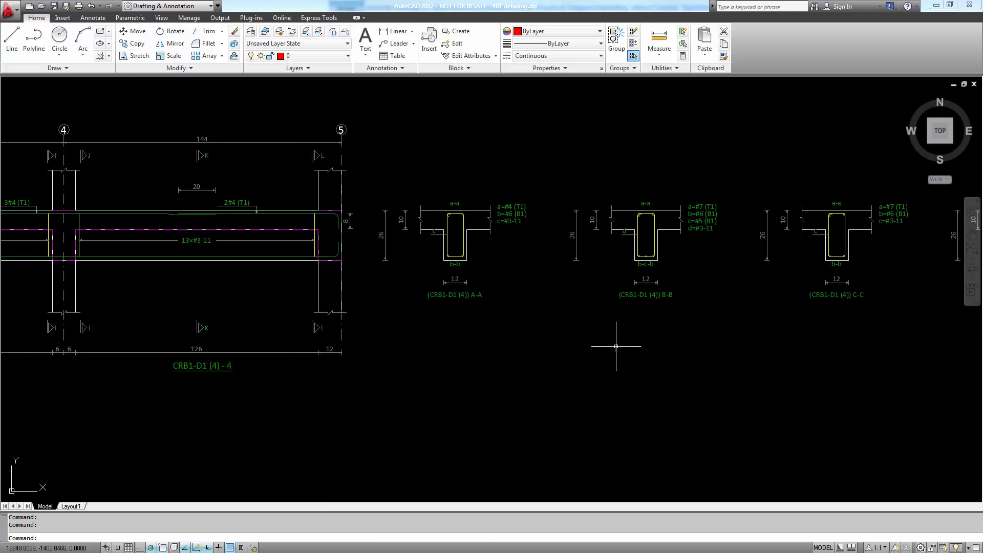
scroll(616, 346, up, 3)
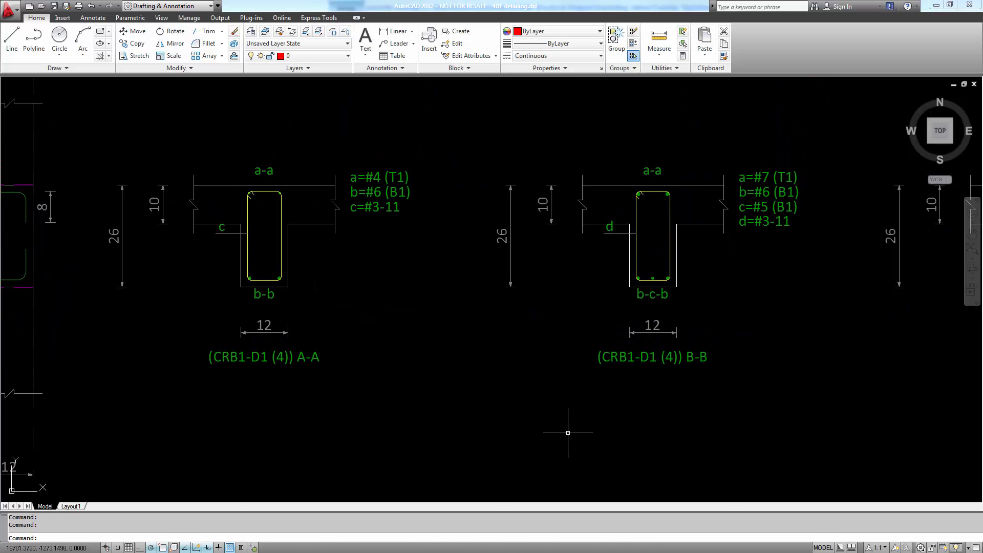
scroll(570, 432, down, 4)
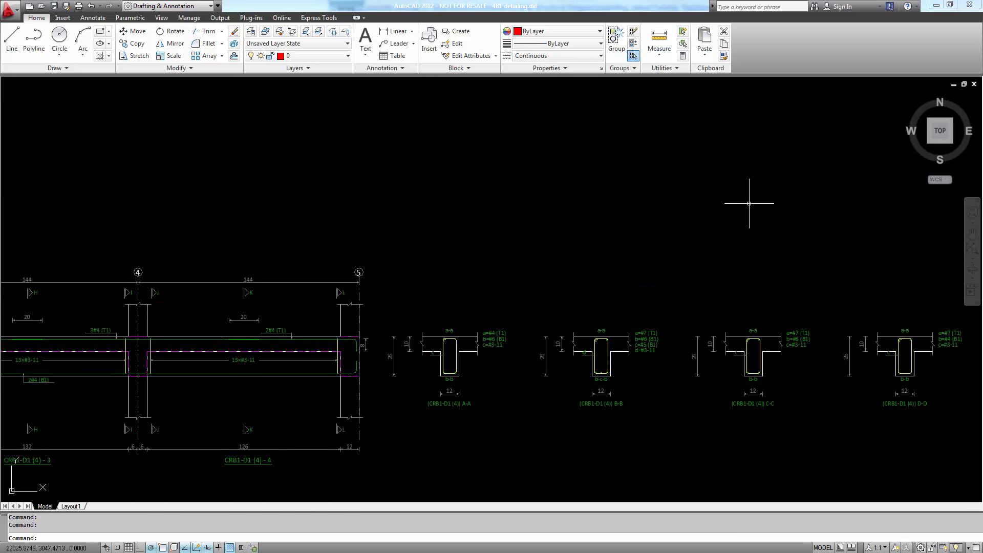
Switch back to Tekla Structural Designer and accept the interactive design changes for beam 4B1
click(936, 4)
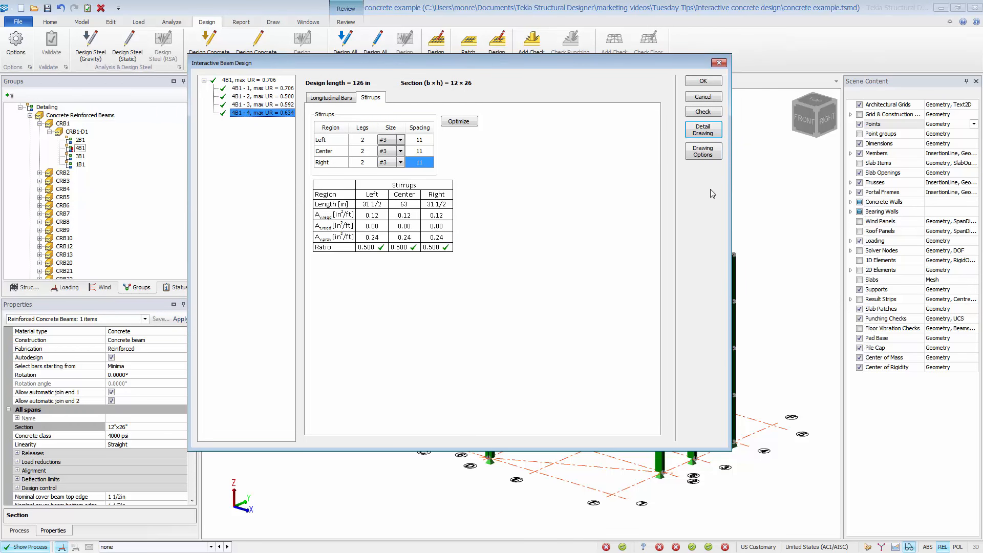
click(702, 81)
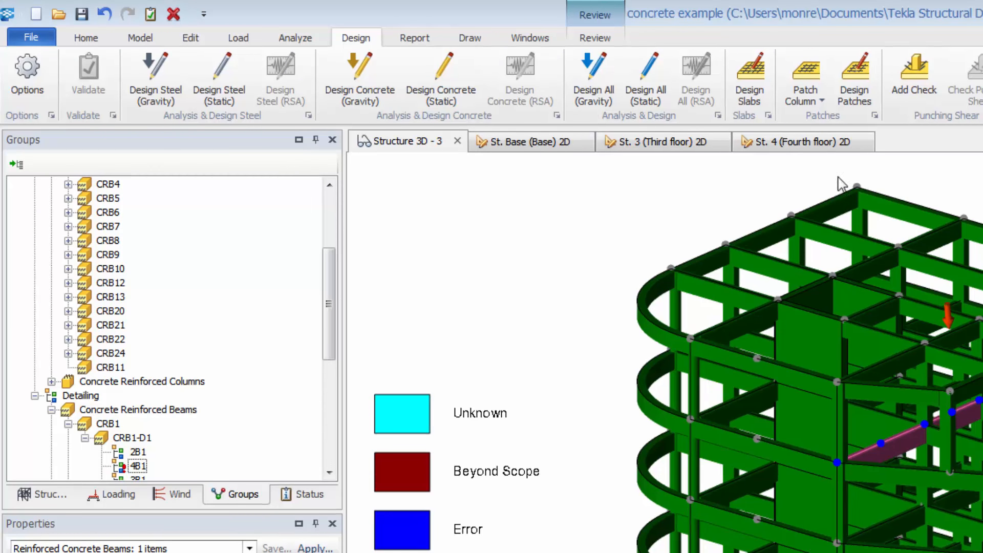
Generate a General Arrangement drawing from the St. 3 (Third floor) 2D view
click(471, 40)
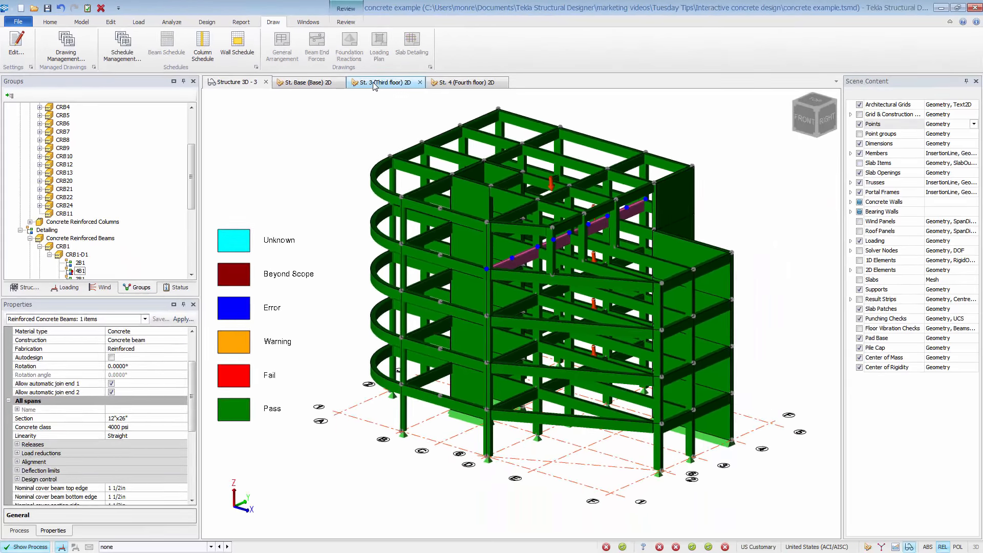
click(375, 83)
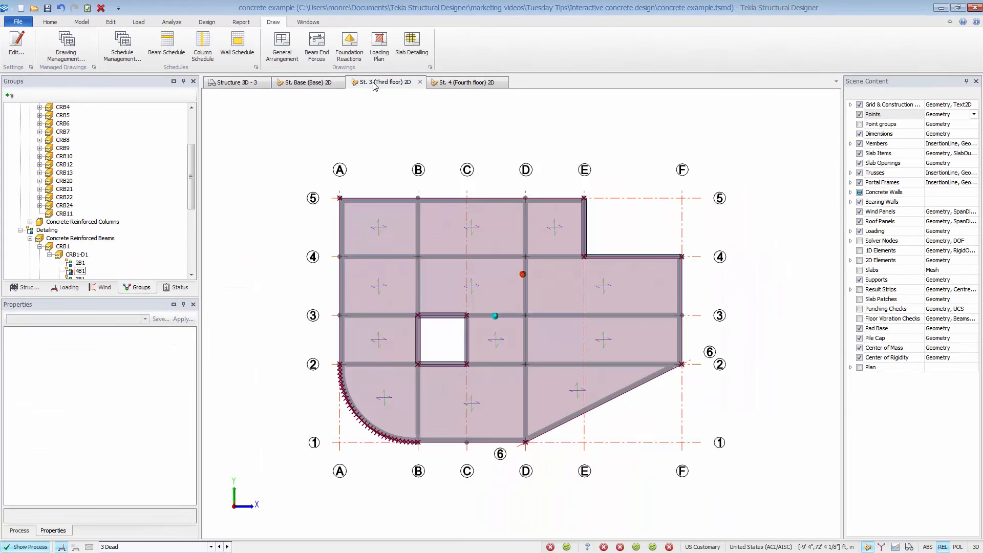
click(287, 51)
click(573, 213)
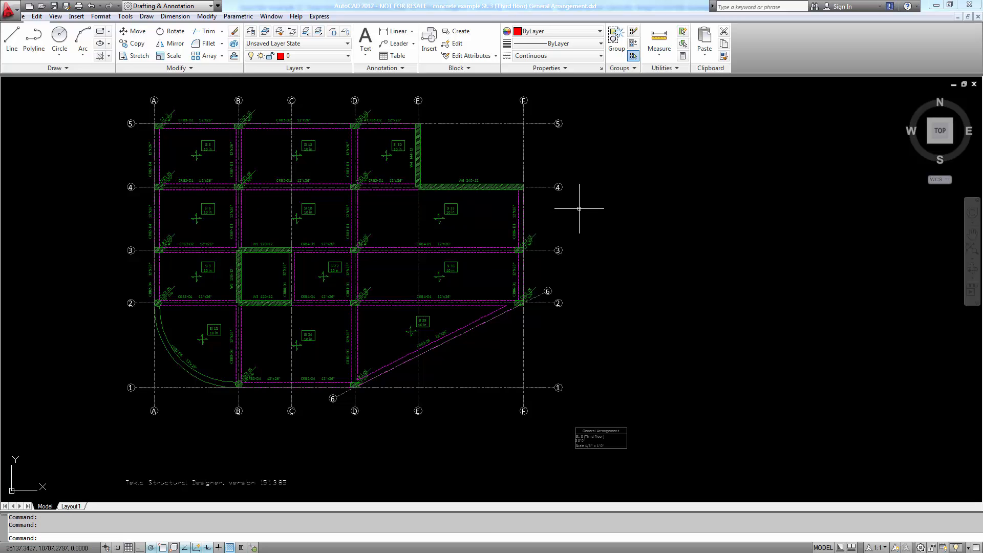
Switch from the AutoCAD drawing back to Tekla Structural Designer and show the Structure 3D view
click(938, 6)
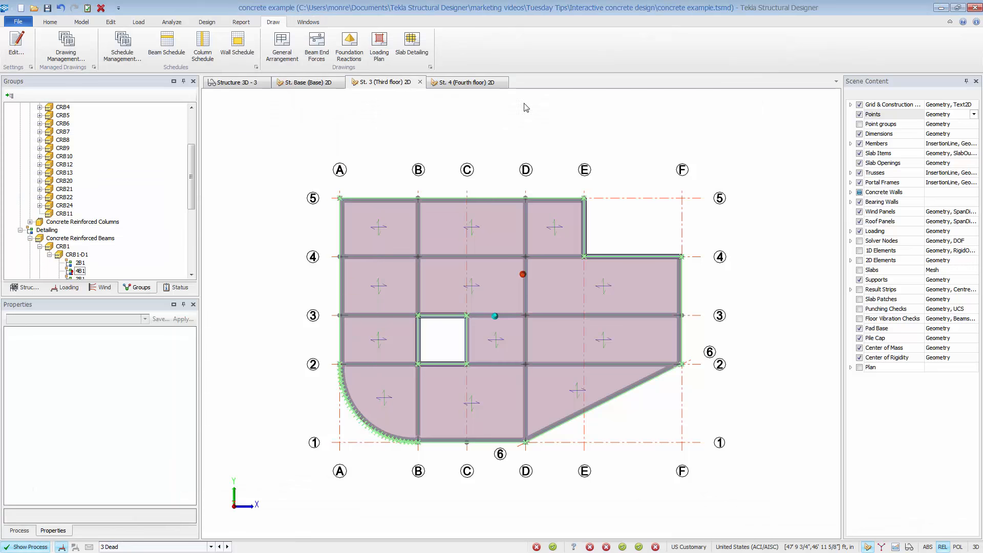
click(236, 83)
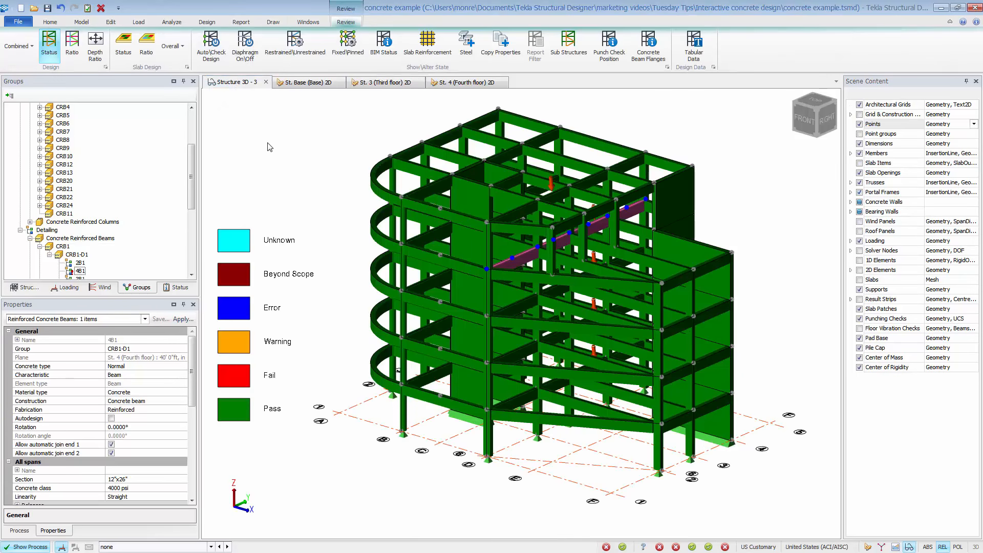